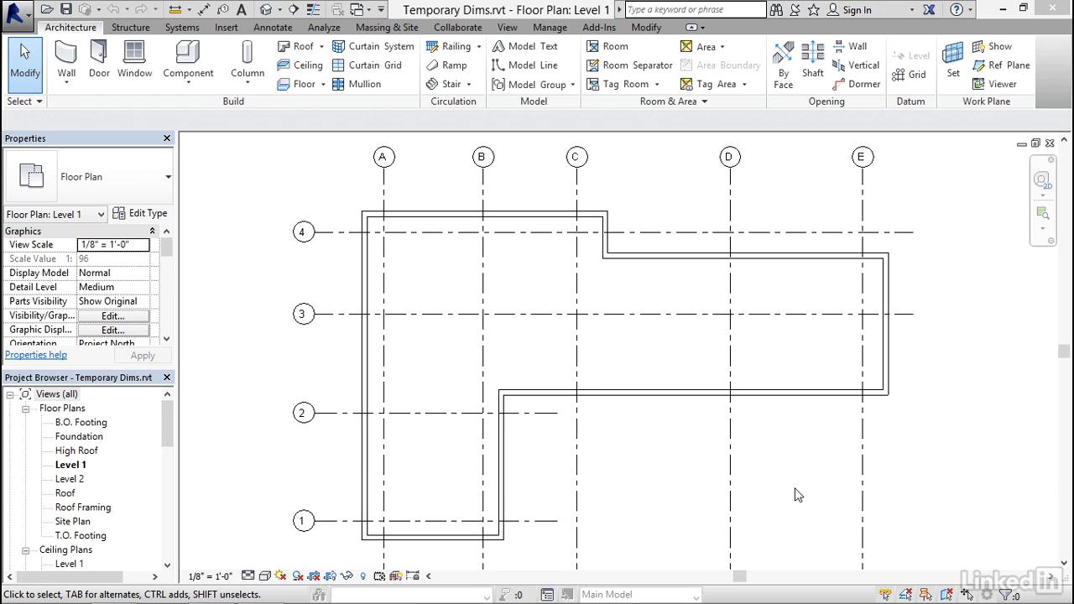
# Set grid A's temporary dimension to 0'-8" from the left wall, re-entering it as 8".
pyautogui.click(386, 435)
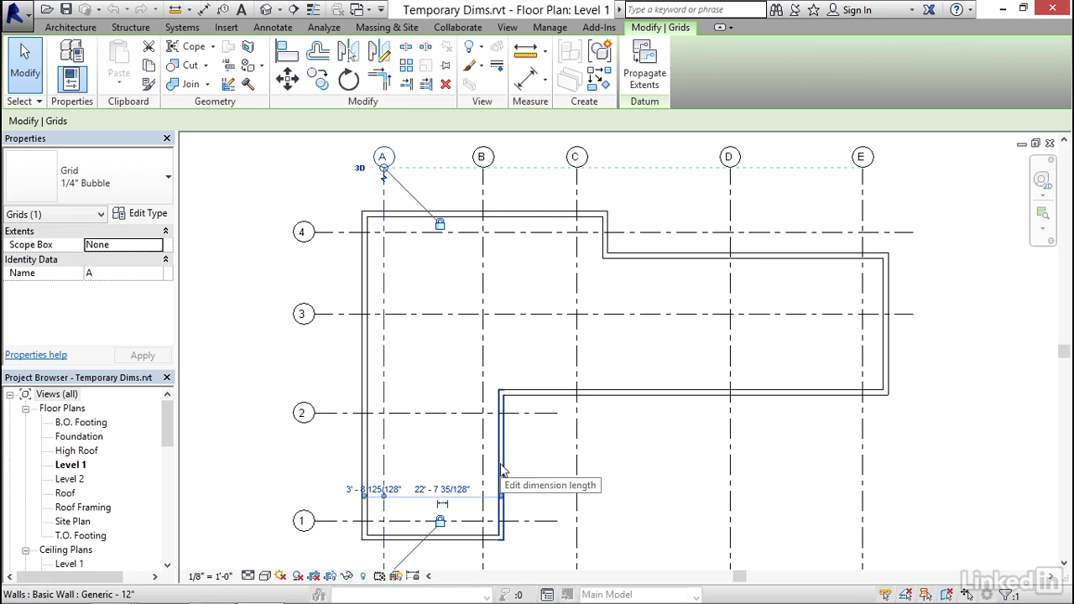
pyautogui.click(355, 491)
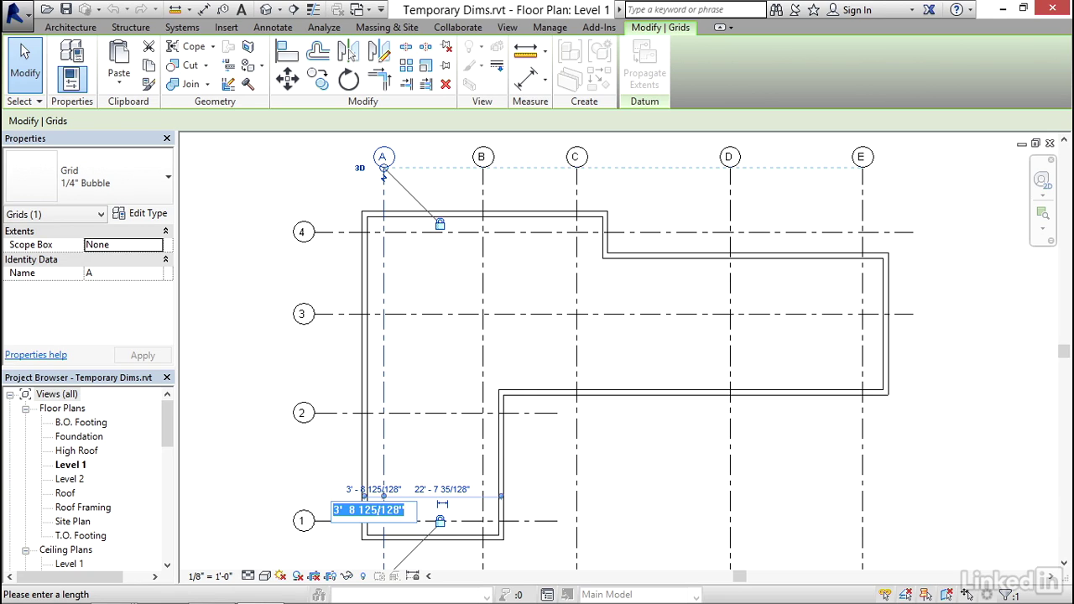
pyautogui.write('8')
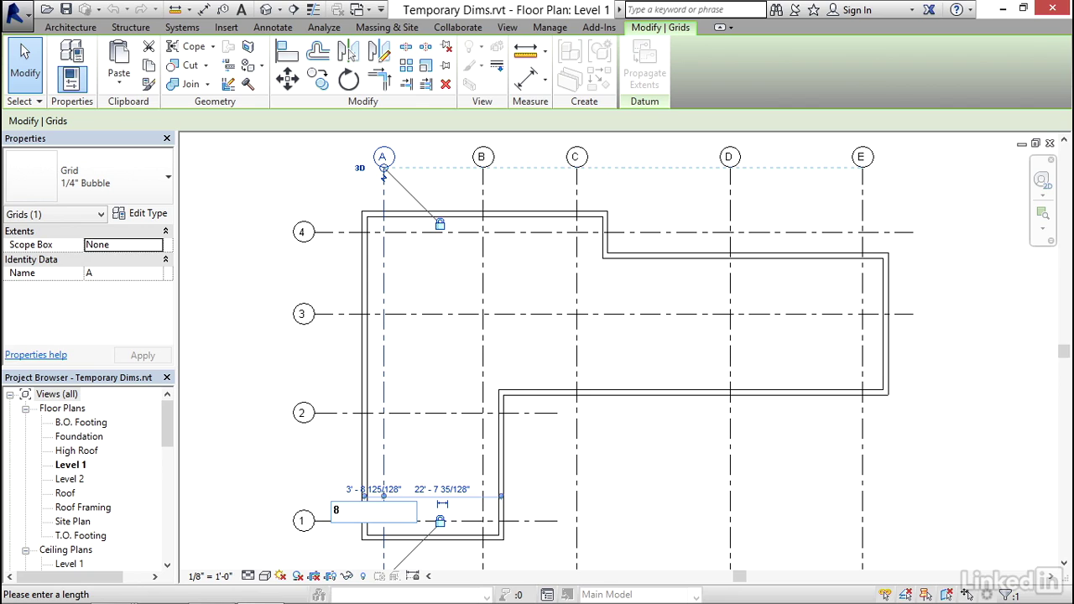
pyautogui.press('Return')
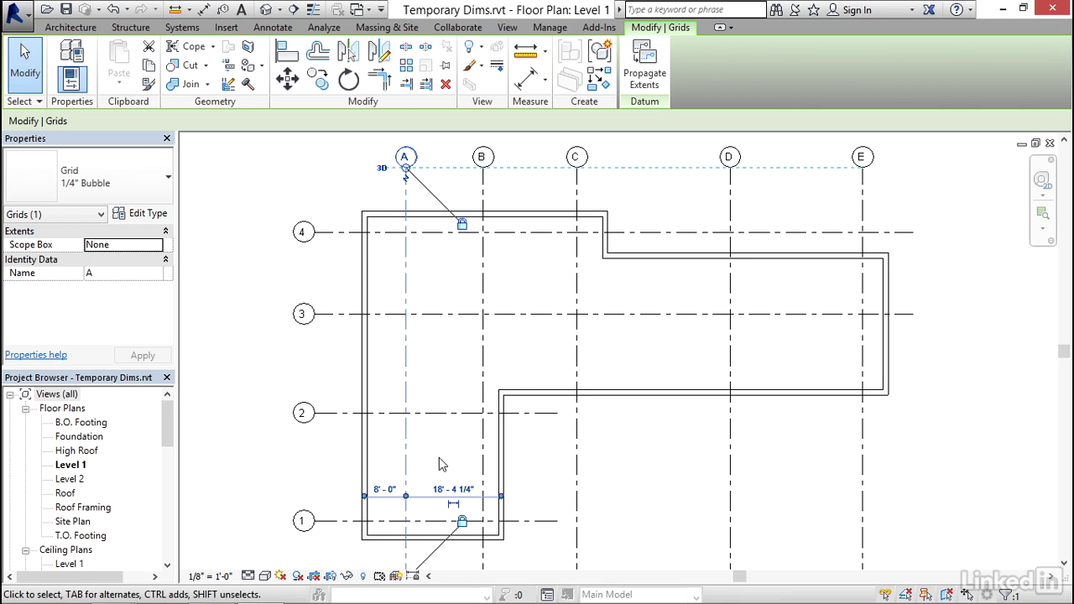
pyautogui.click(385, 489)
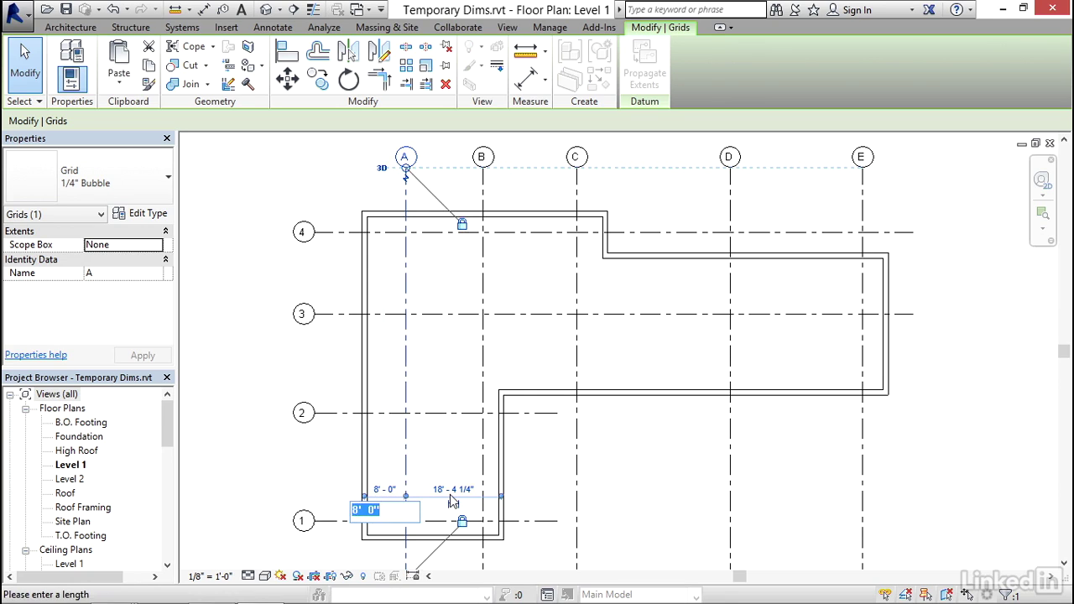
pyautogui.write('8"')
pyautogui.press('Return')
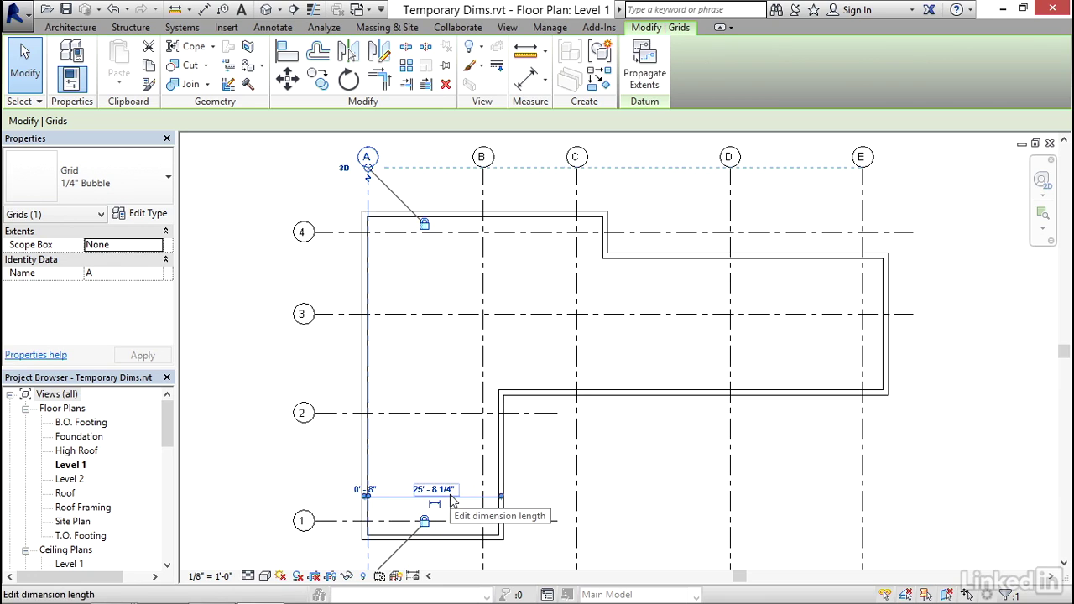
pyautogui.click(484, 451)
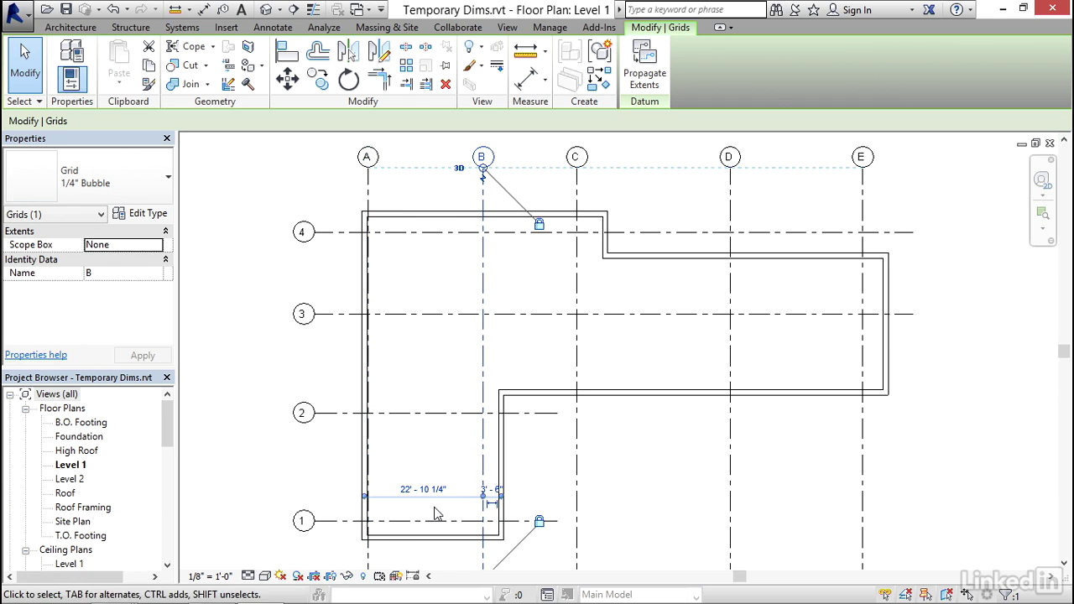
pyautogui.click(492, 489)
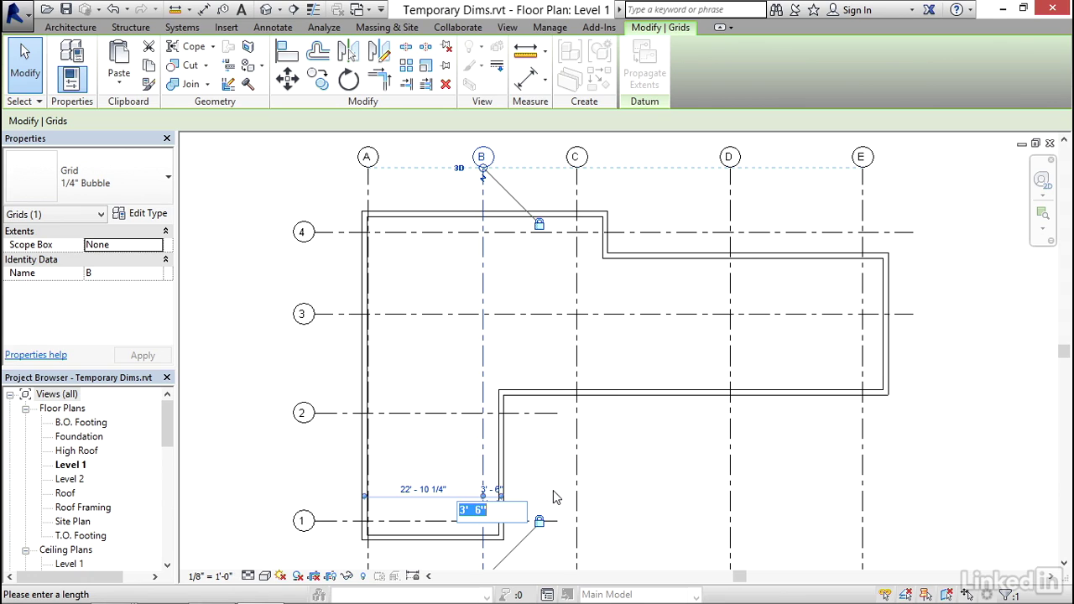
pyautogui.click(533, 490)
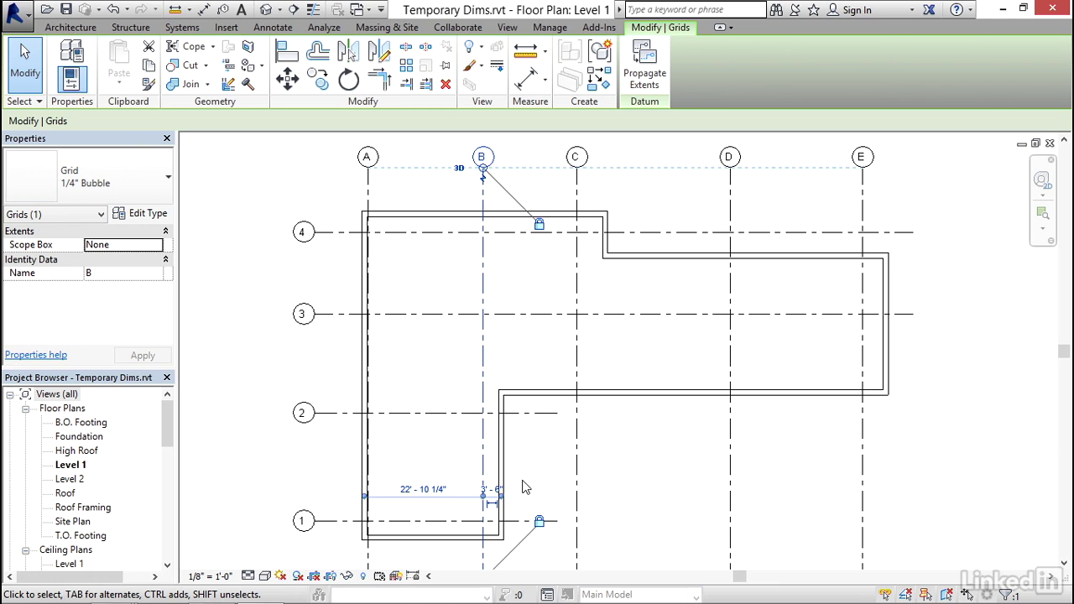
pyautogui.press('Escape')
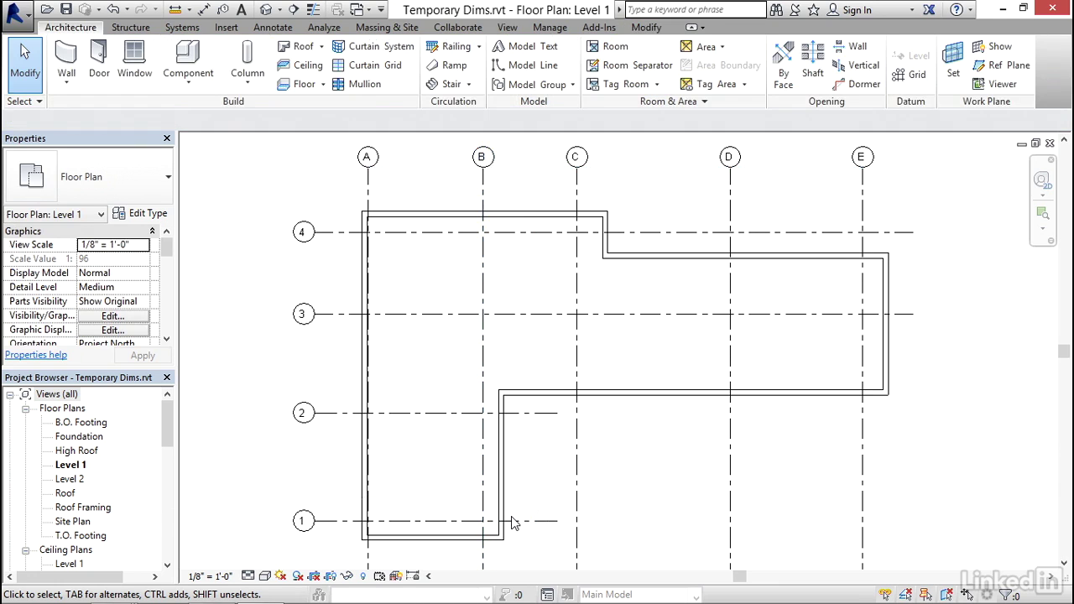
# Move grid B's temporary dimension witness line onto the near wall face.
pyautogui.scroll(5, 514, 523)
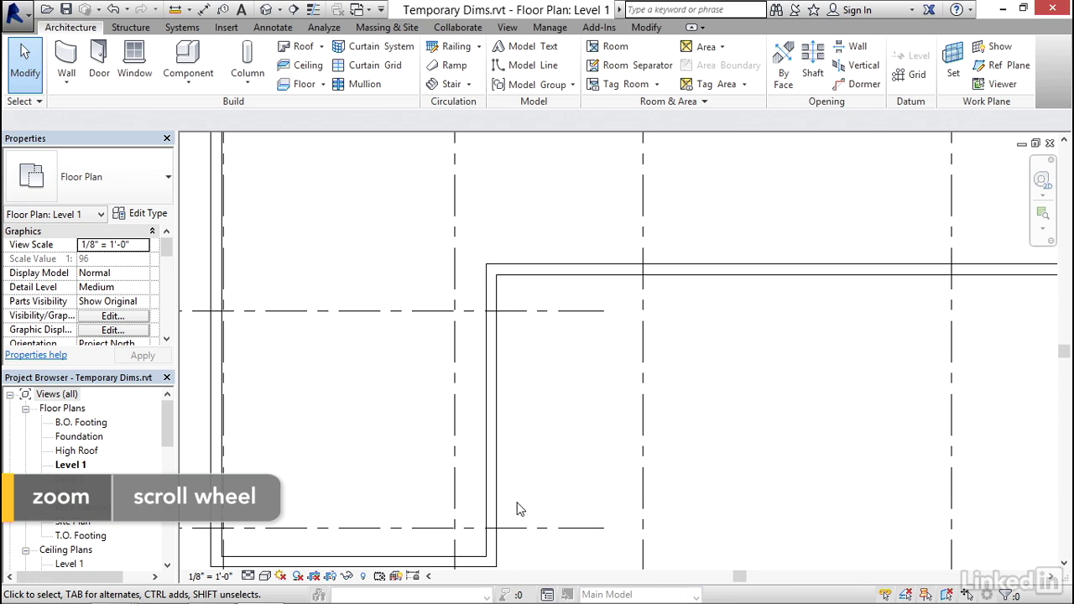
pyautogui.click(455, 378)
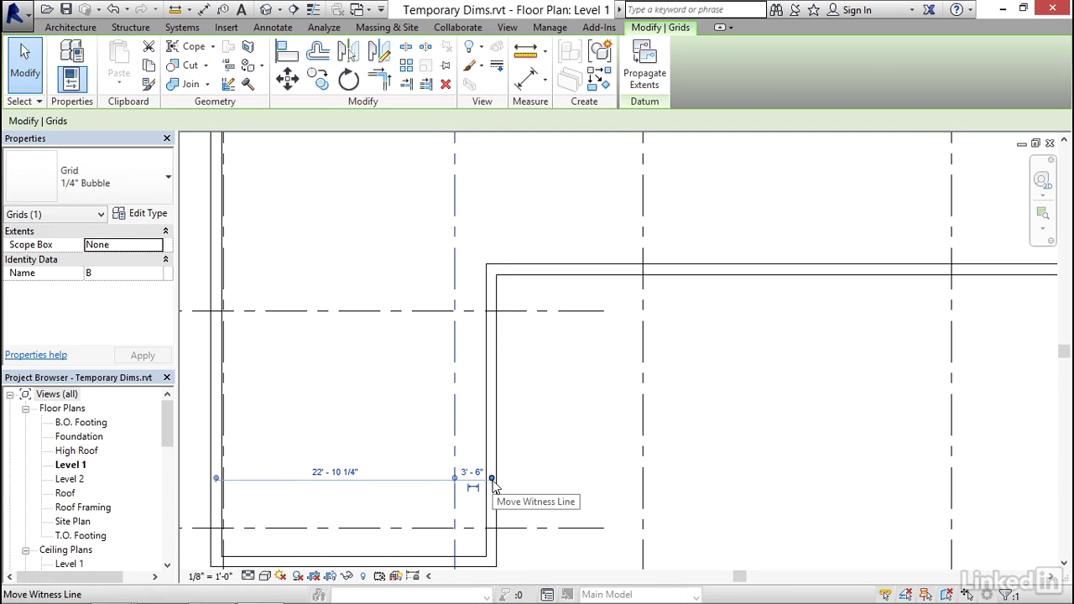
pyautogui.moveTo(493, 485); pyautogui.dragTo(488, 483)
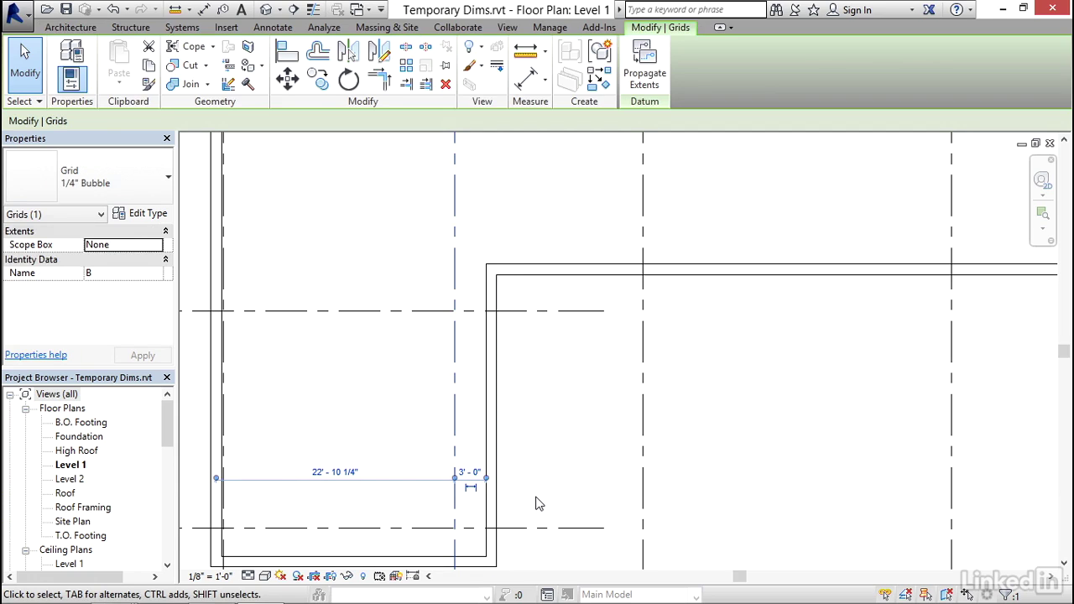
pyautogui.click(487, 478)
pyautogui.click(497, 479)
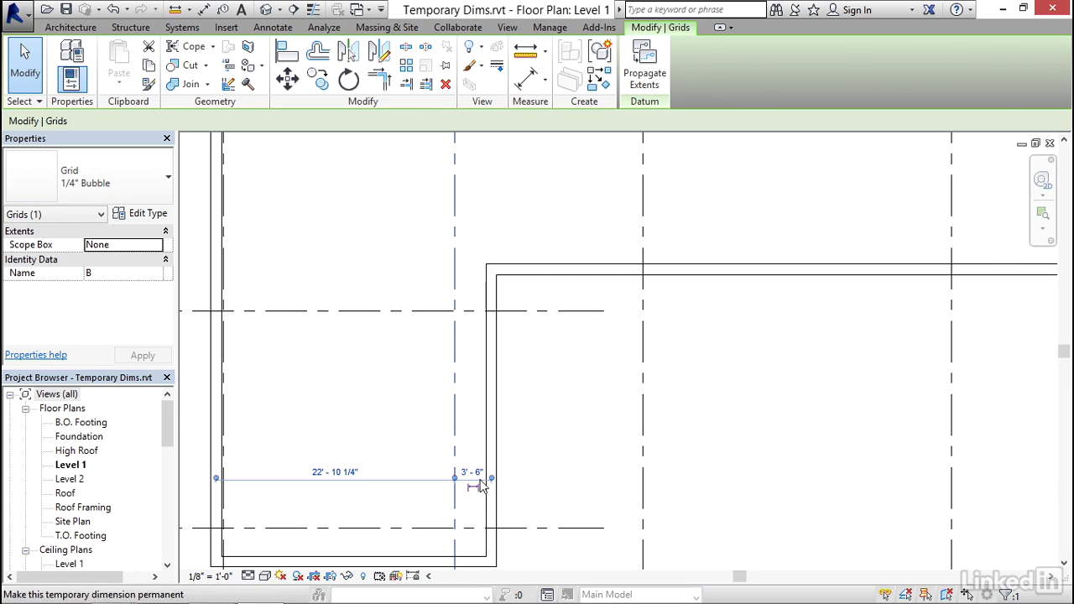
pyautogui.click(492, 480)
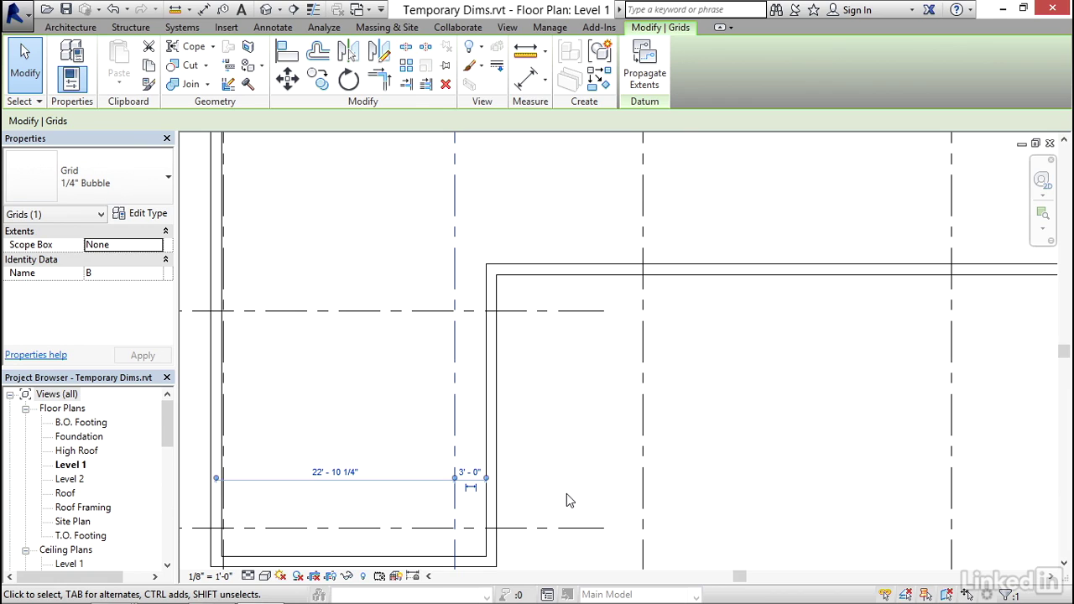
# Set grid B's distance from the wall face to 0'-2".
pyautogui.click(464, 472)
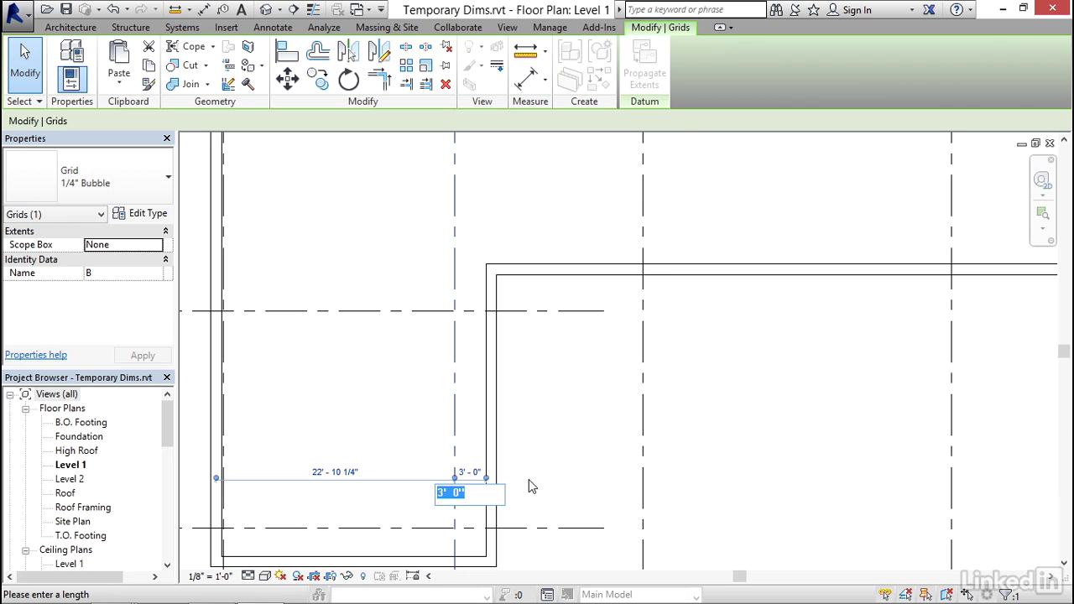
pyautogui.write('0 2')
pyautogui.press('Return')
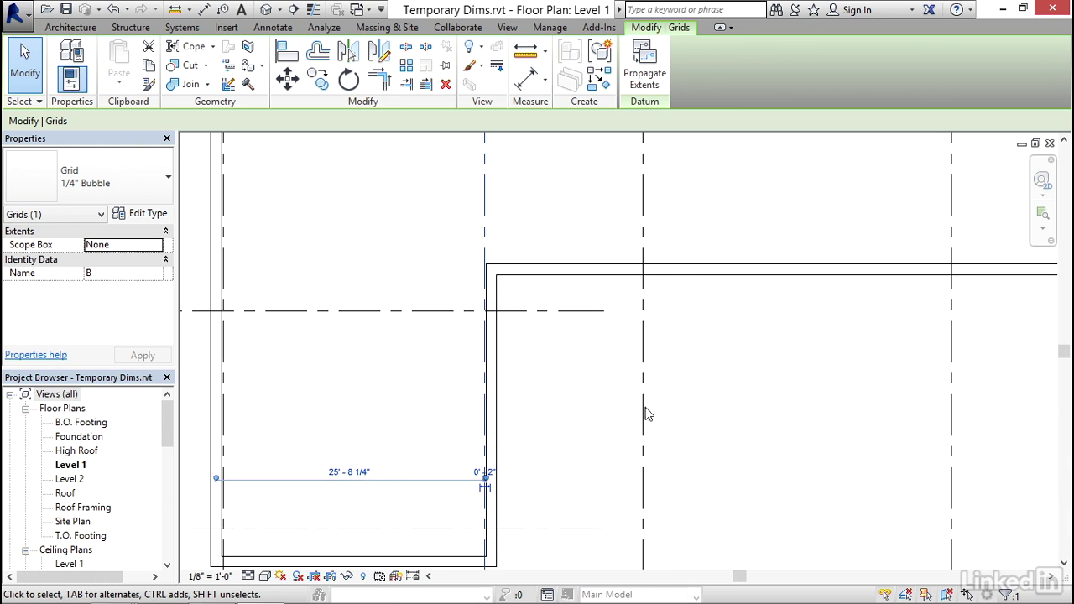
pyautogui.scroll(-2, 726, 347)
pyautogui.scroll(-1, 726, 347)
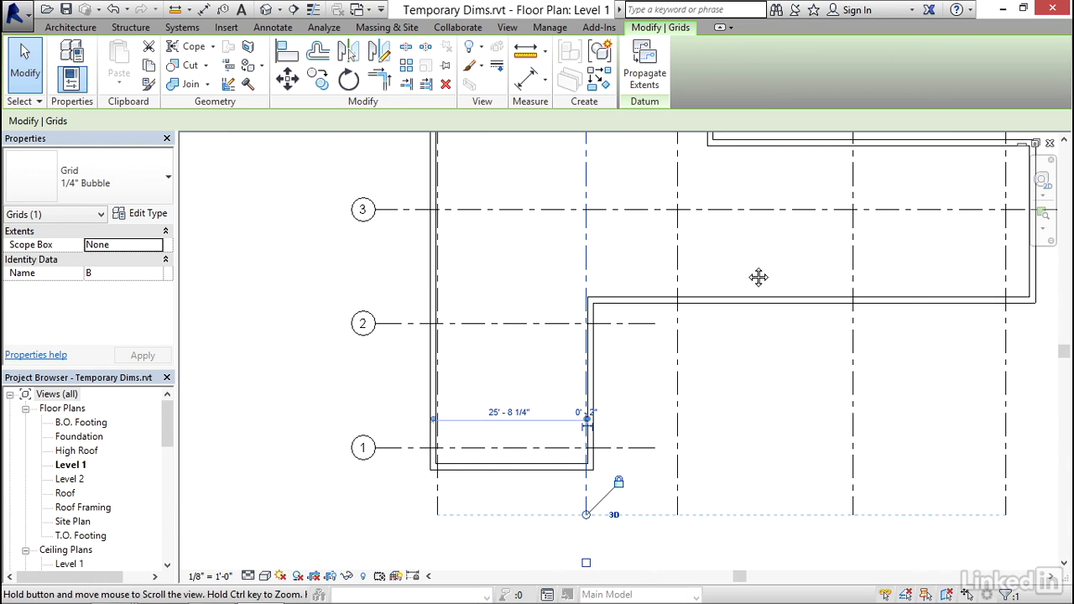
# Measure grid C from the wall face and set it to 2", leaving 19'-4" from grid B.
pyautogui.moveTo(758, 276); pyautogui.dragTo(648, 395, button='middle')
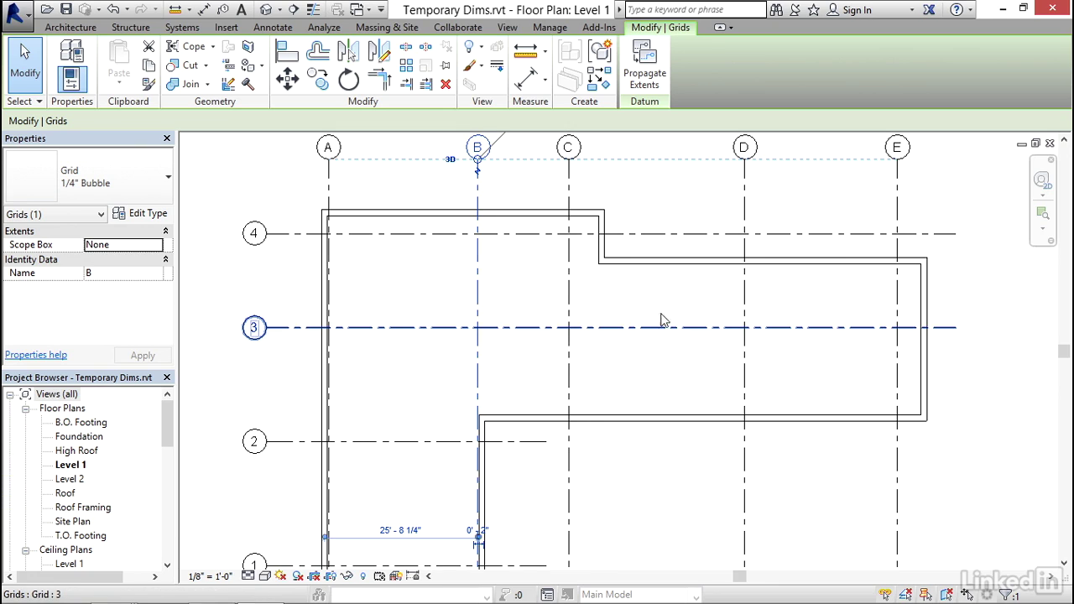
pyautogui.click(568, 257)
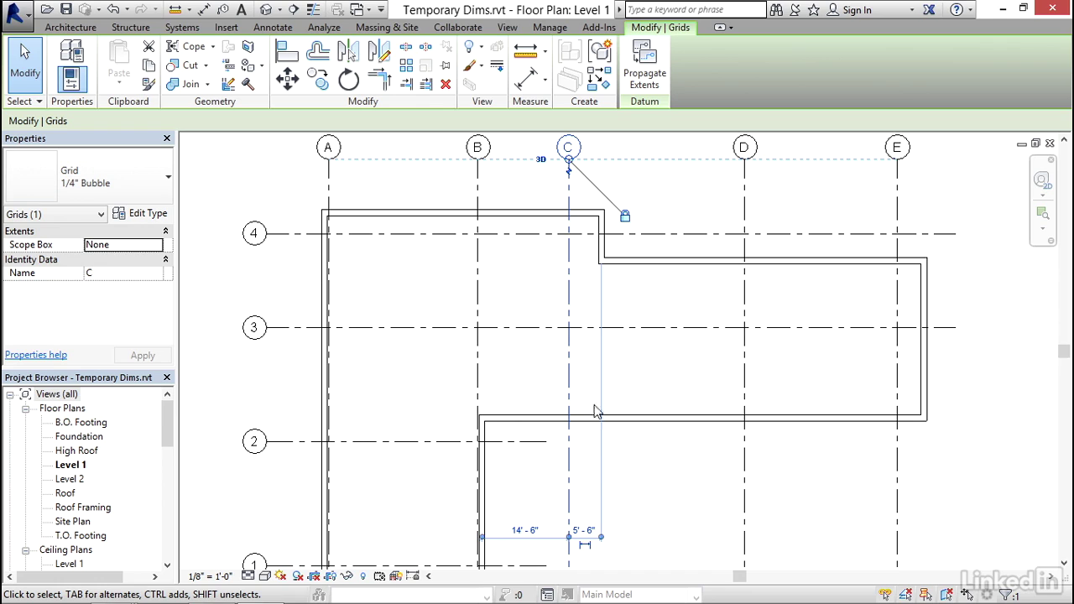
pyautogui.click(601, 537)
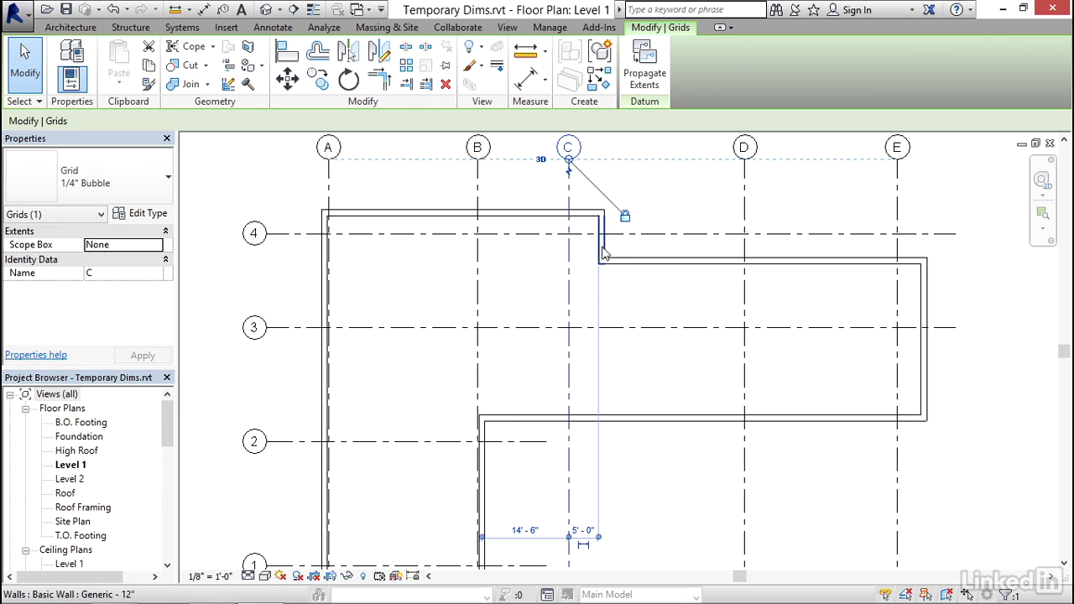
pyautogui.click(588, 532)
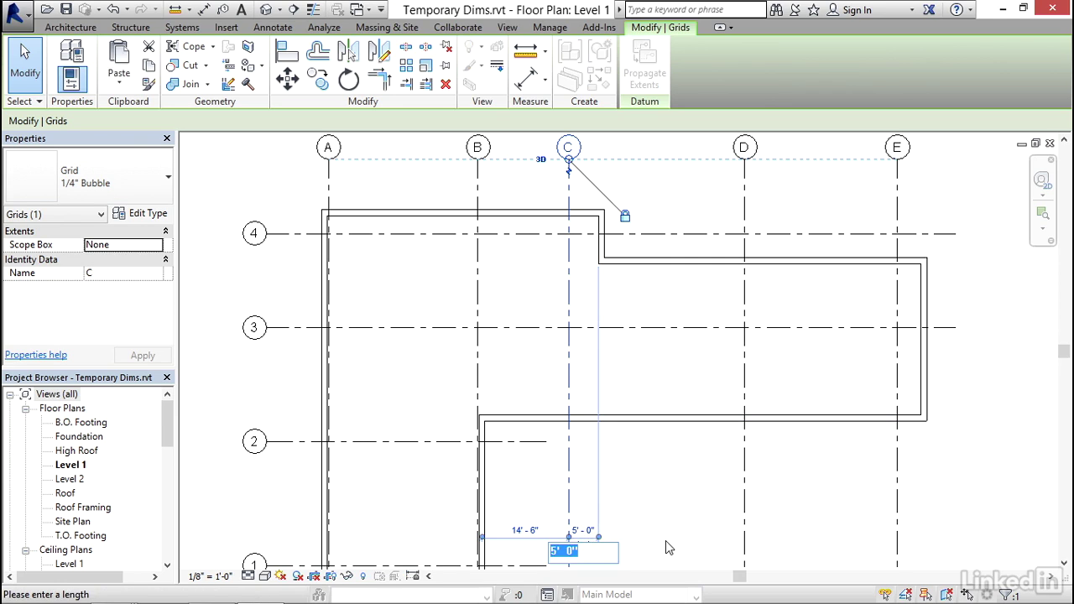
pyautogui.write('2"')
pyautogui.press('Return')
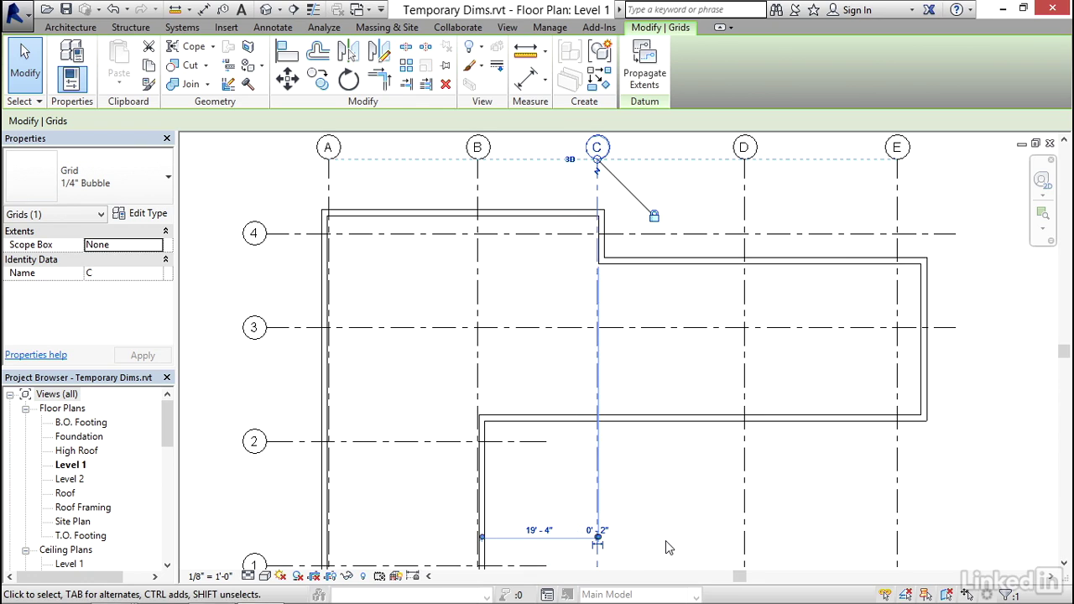
pyautogui.click(302, 234)
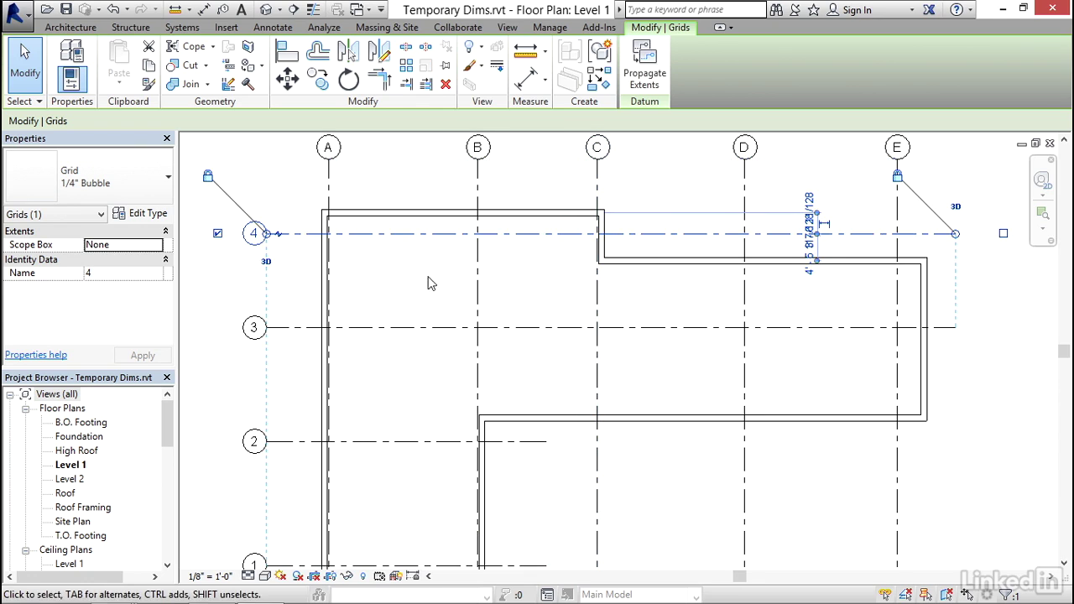
# Set grids 4 and E each 0'-2" from their walls, measuring E from the inner face.
pyautogui.click(811, 204)
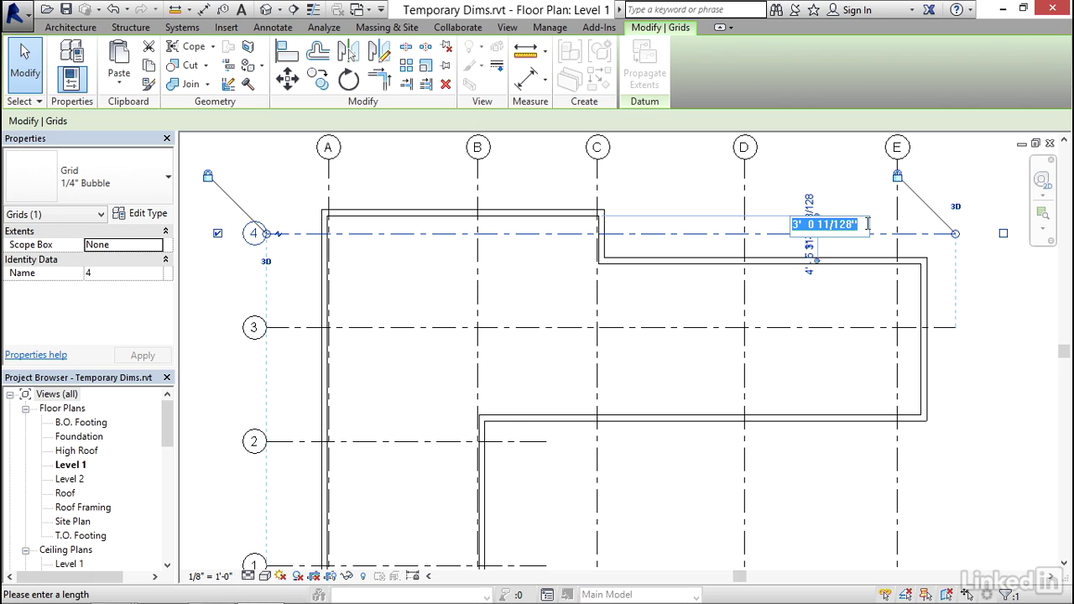
pyautogui.write('0 2')
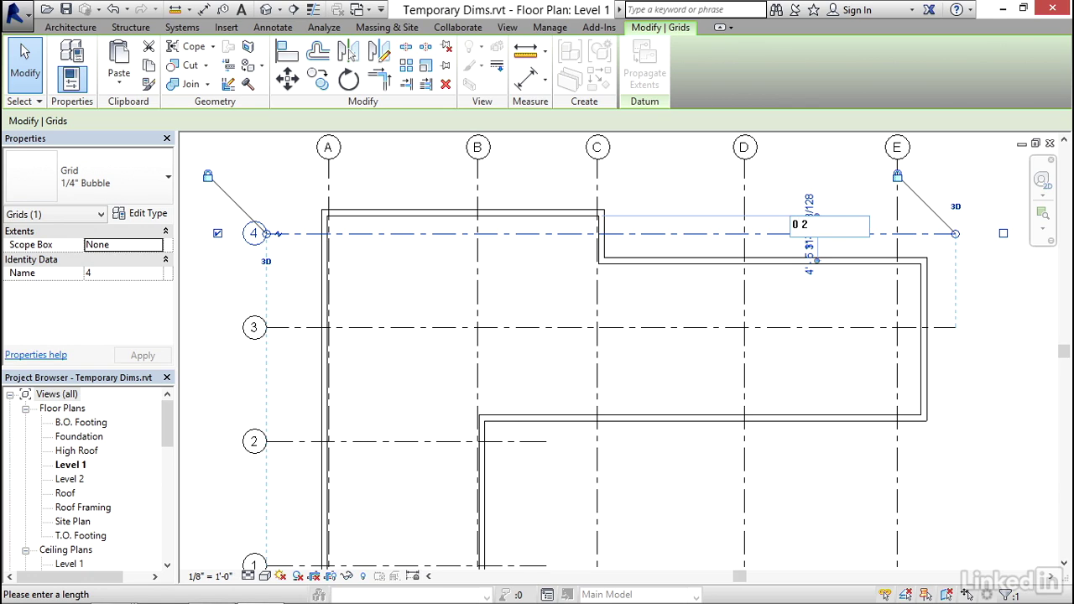
pyautogui.press('Return')
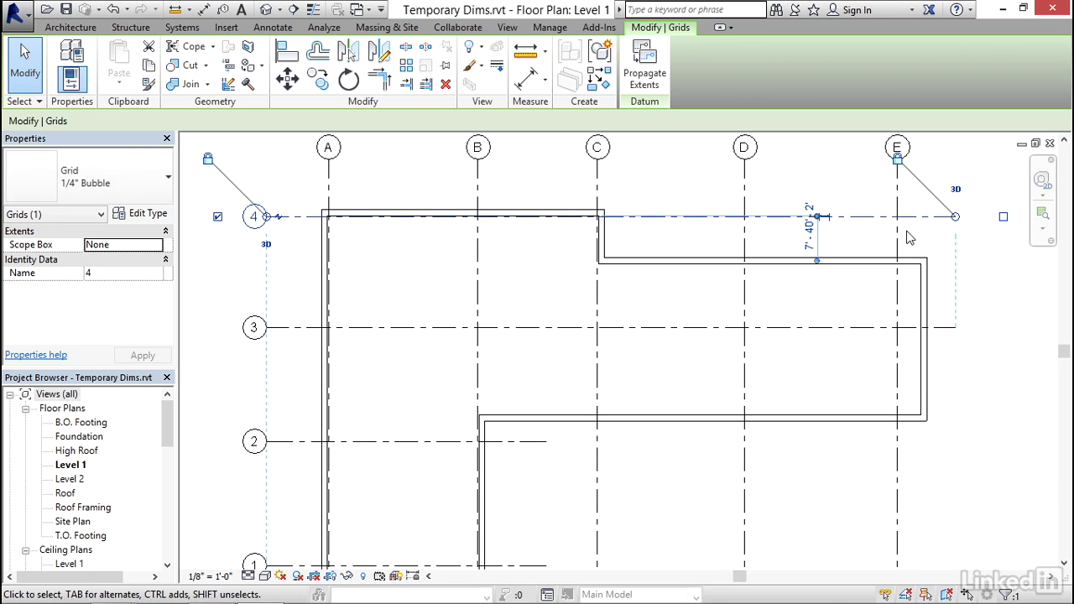
pyautogui.click(900, 238)
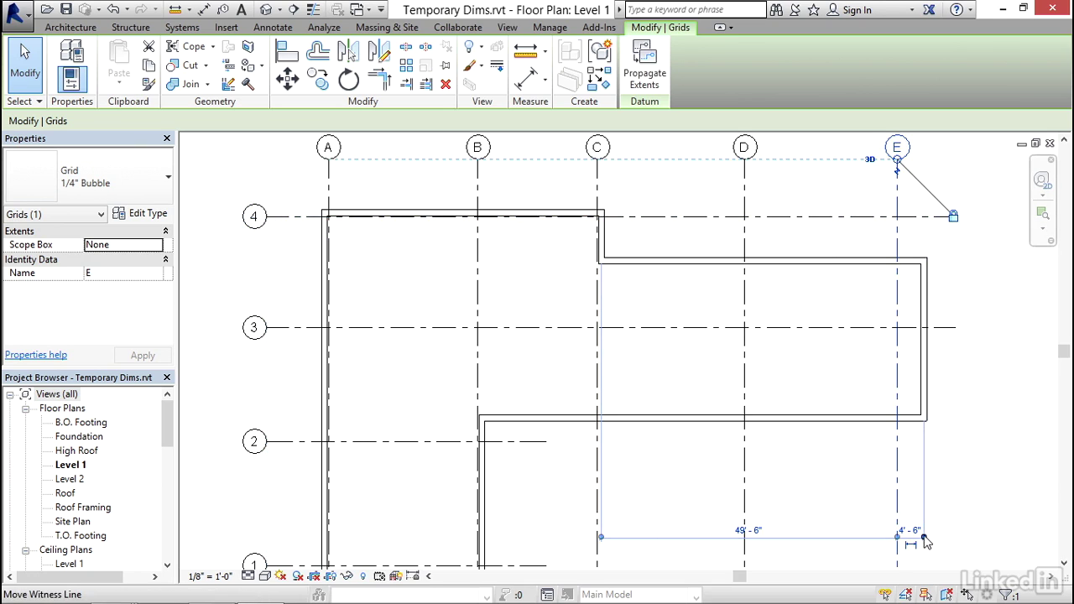
pyautogui.click(924, 535)
pyautogui.click(911, 531)
pyautogui.write('0 2')
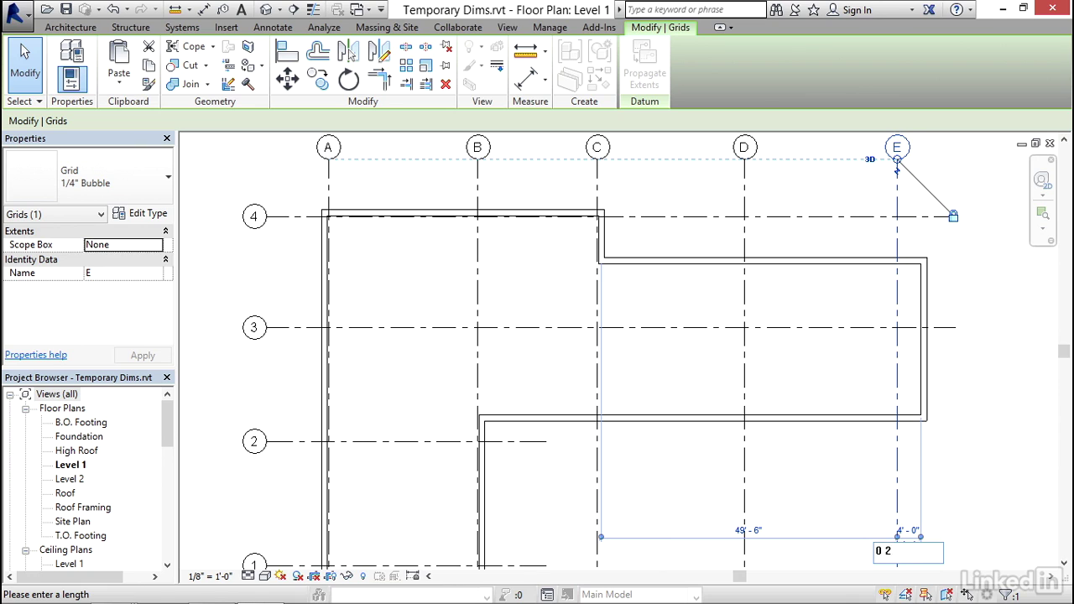
pyautogui.press('Return')
# Pull grid 1 down to the bottom wall by entering 2 as its offset.
pyautogui.moveTo(556, 508); pyautogui.dragTo(512, 494, button='middle')
pyautogui.click(519, 534)
pyautogui.click(494, 525)
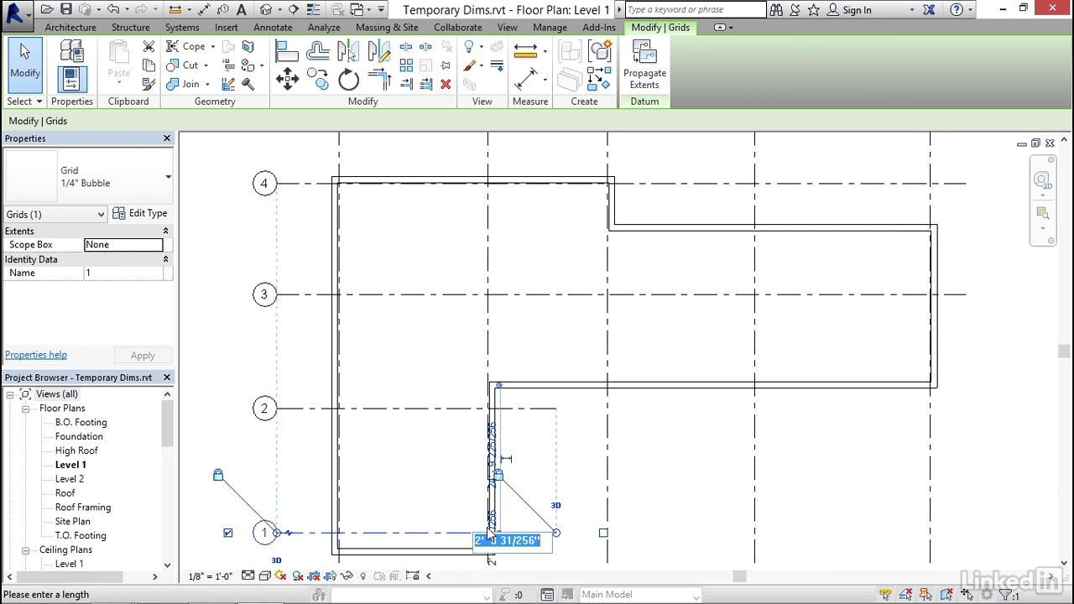
pyautogui.write('2')
pyautogui.press('Return')
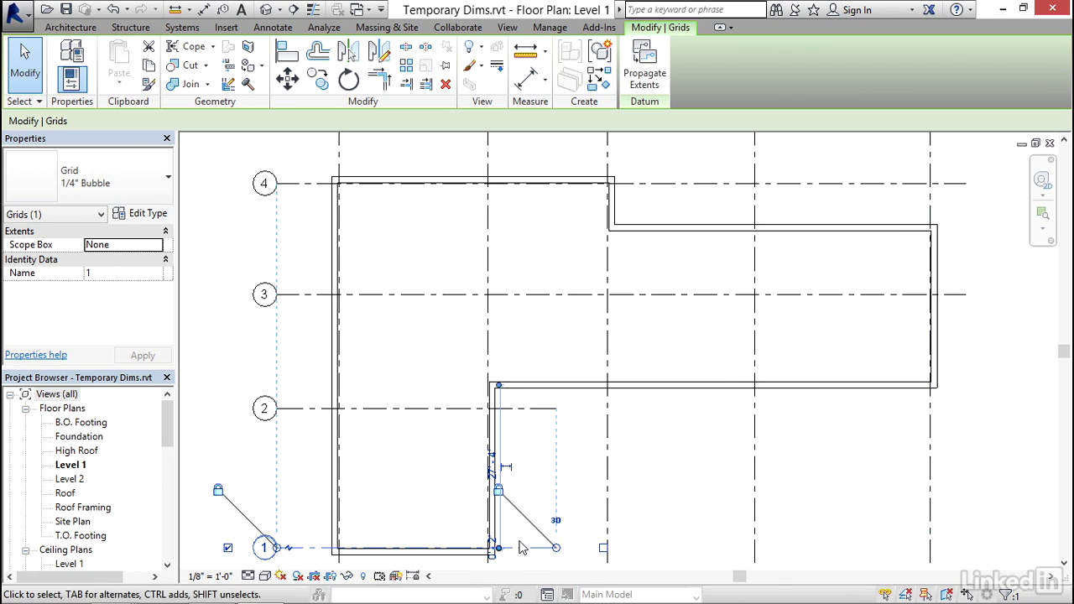
pyautogui.press('Escape')
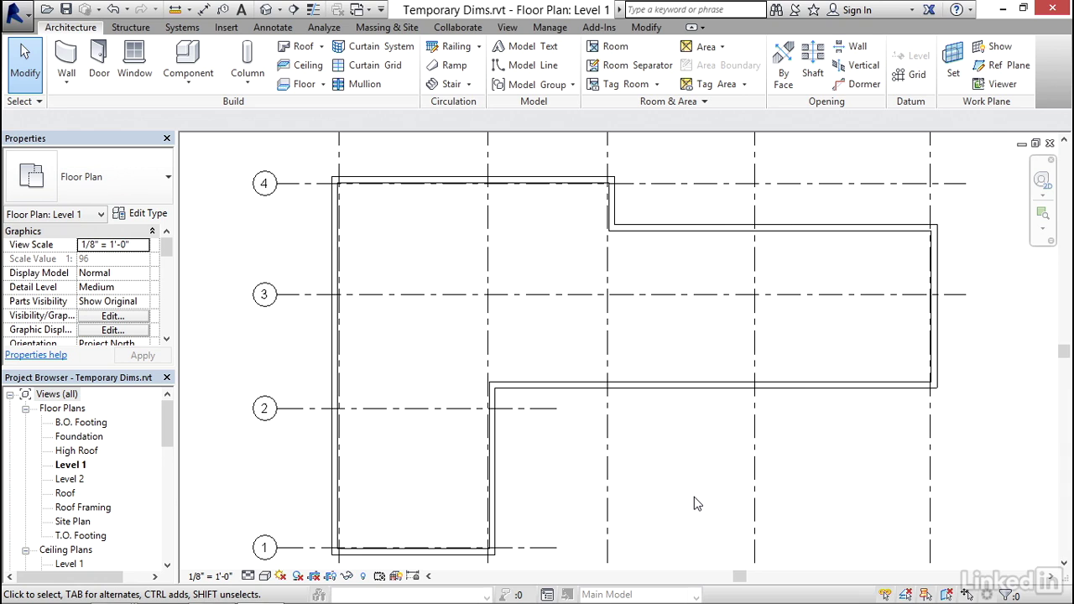
pyautogui.moveTo(861, 347); pyautogui.dragTo(824, 402, button='middle')
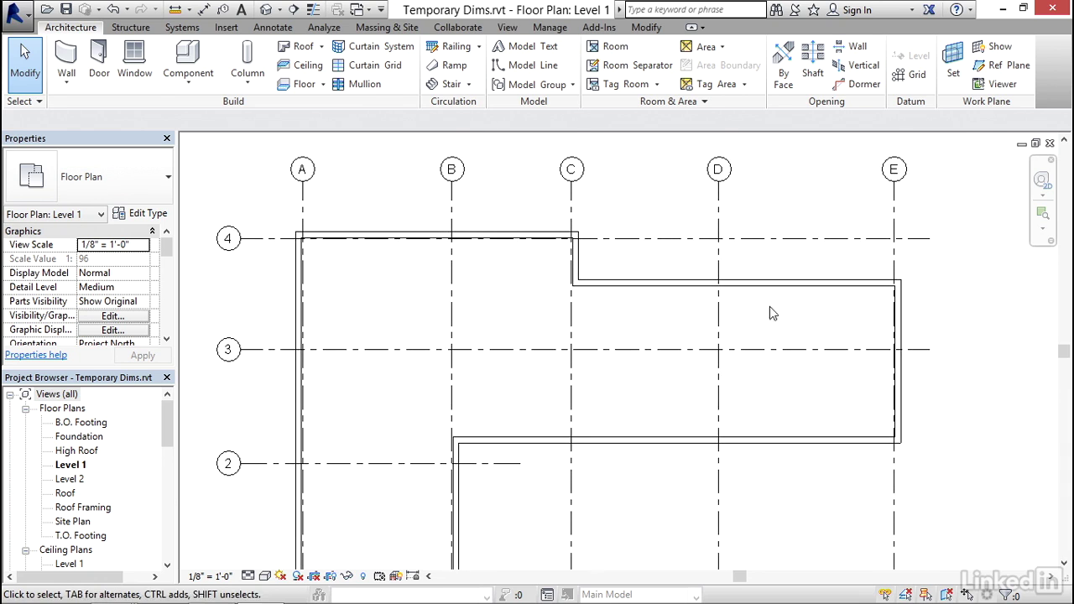
pyautogui.click(717, 201)
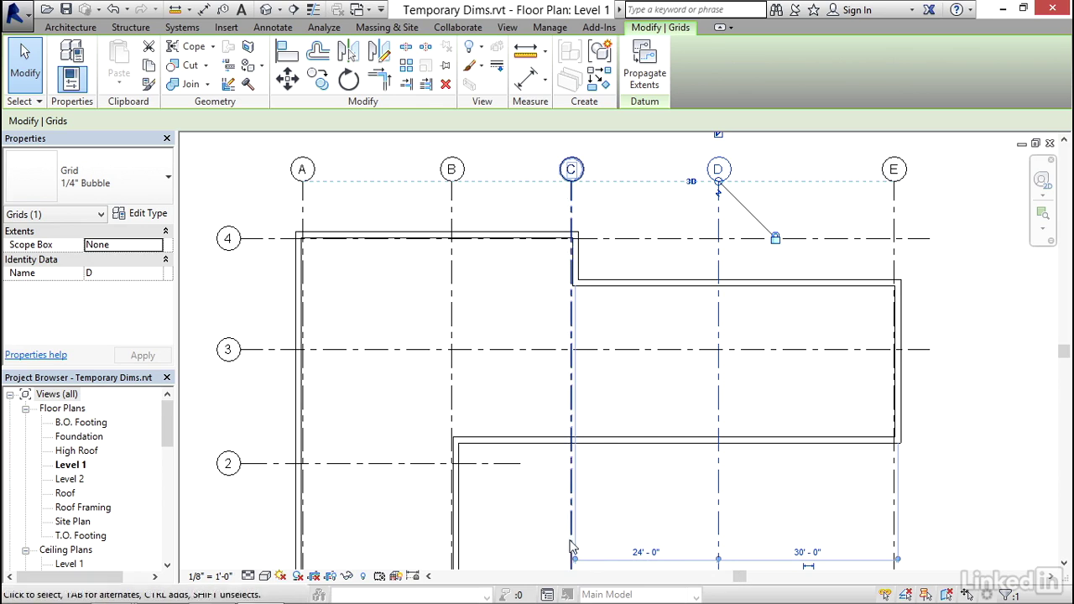
pyautogui.click(577, 568)
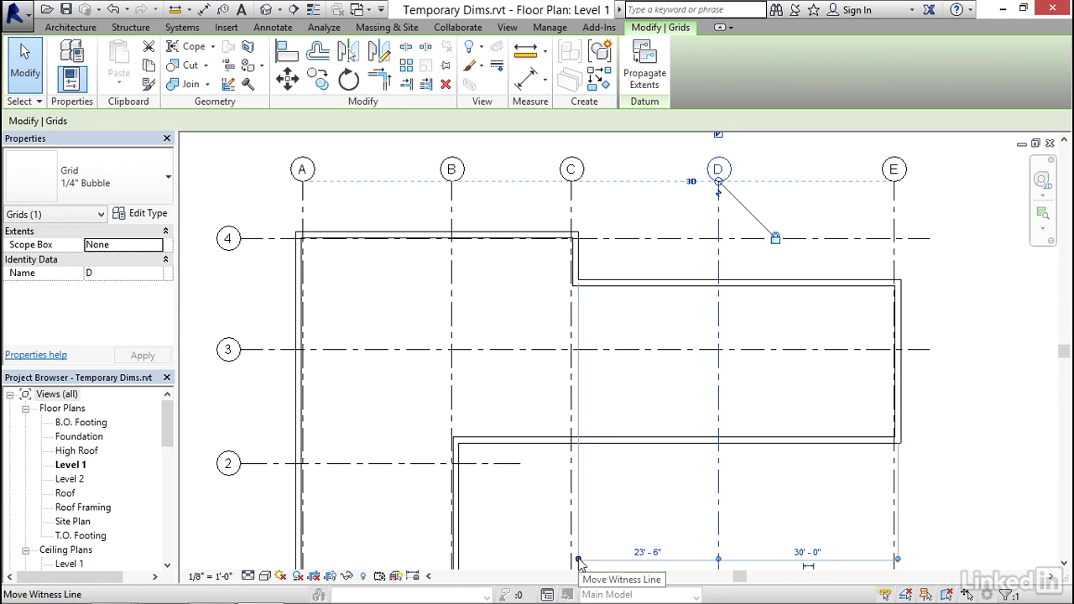
pyautogui.click(574, 560)
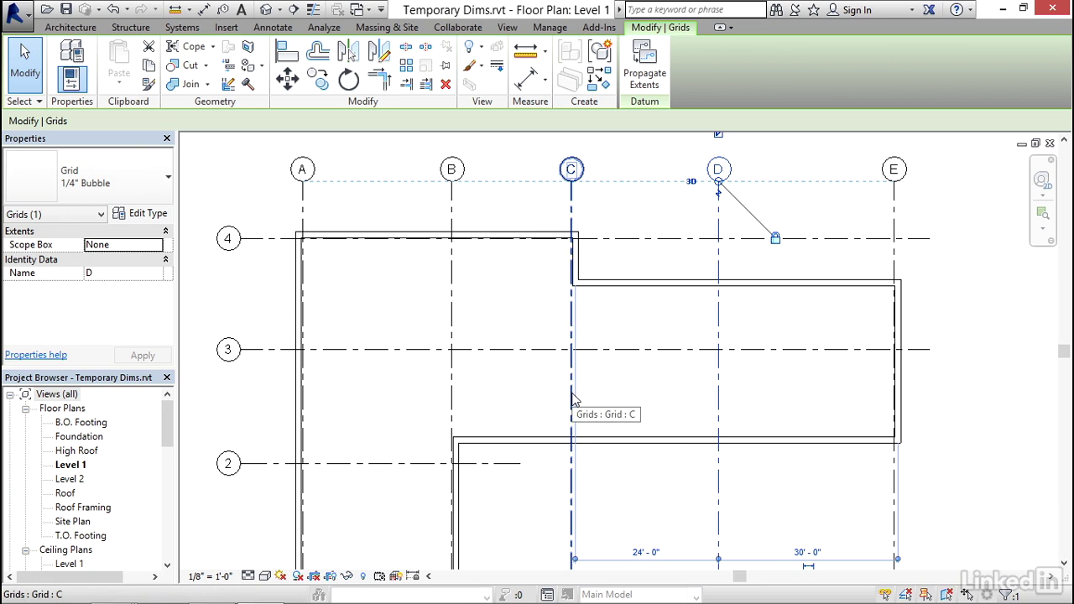
pyautogui.click(619, 508)
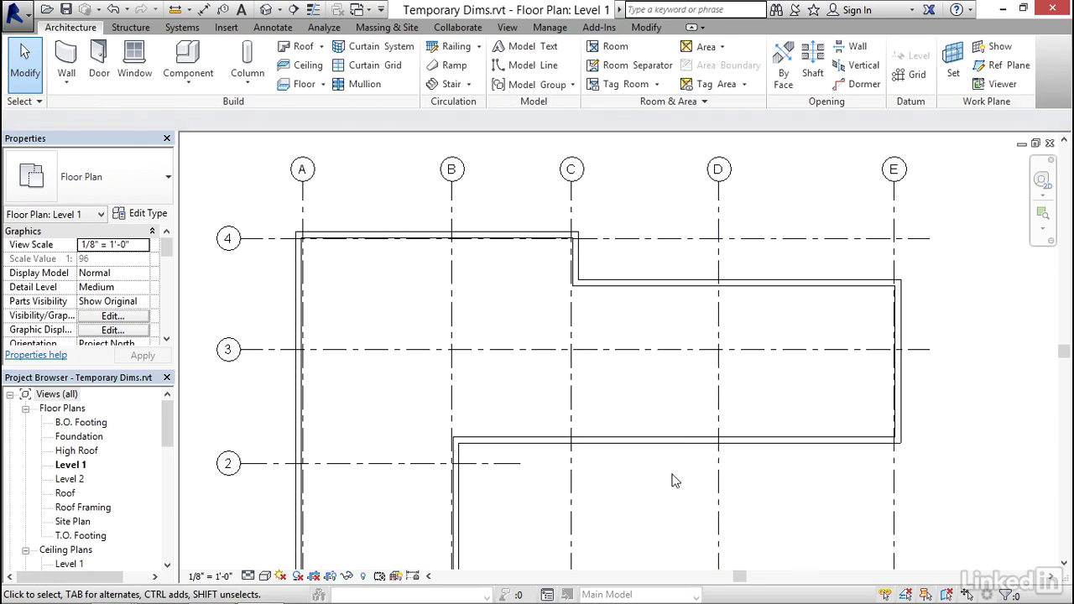
# Re-anchor grid D's dimension to grid C and set the spacing to 31'-8".
pyautogui.click(719, 317)
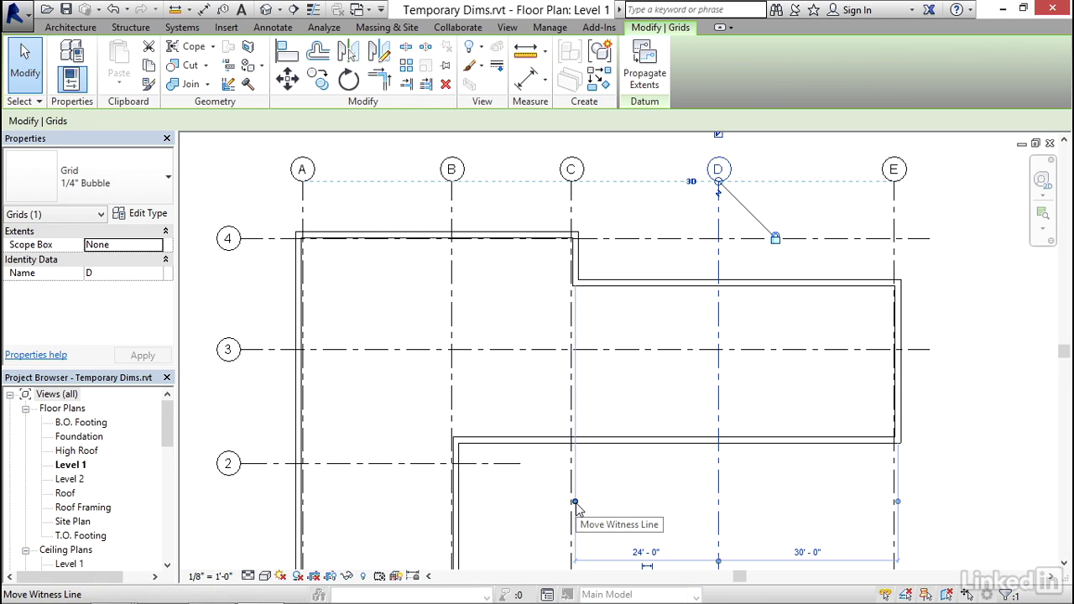
pyautogui.moveTo(575, 503); pyautogui.dragTo(573, 399)
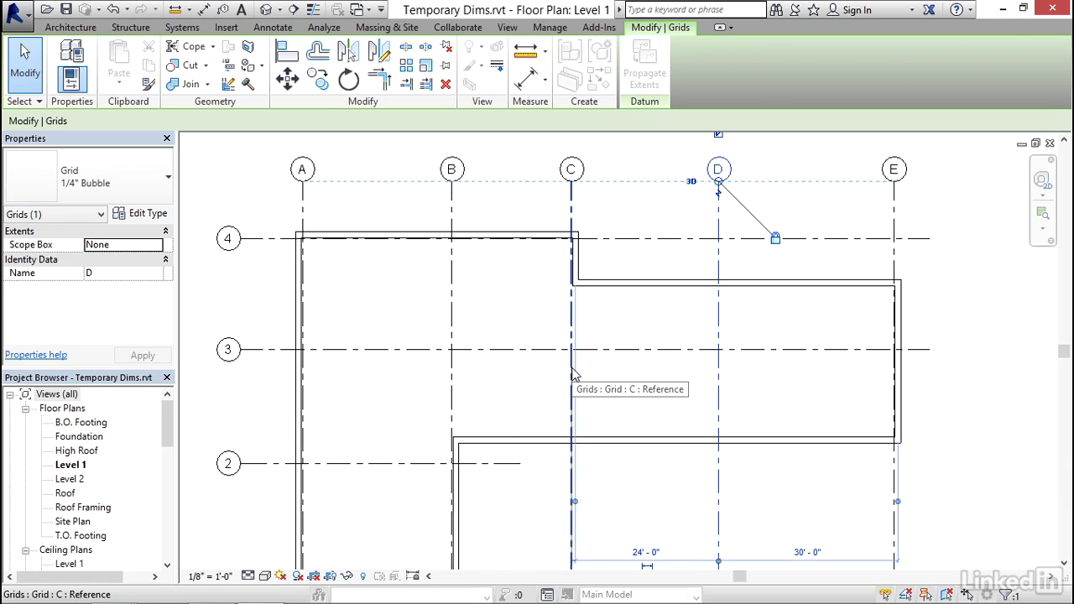
pyautogui.moveTo(574, 373); pyautogui.dragTo(569, 407)
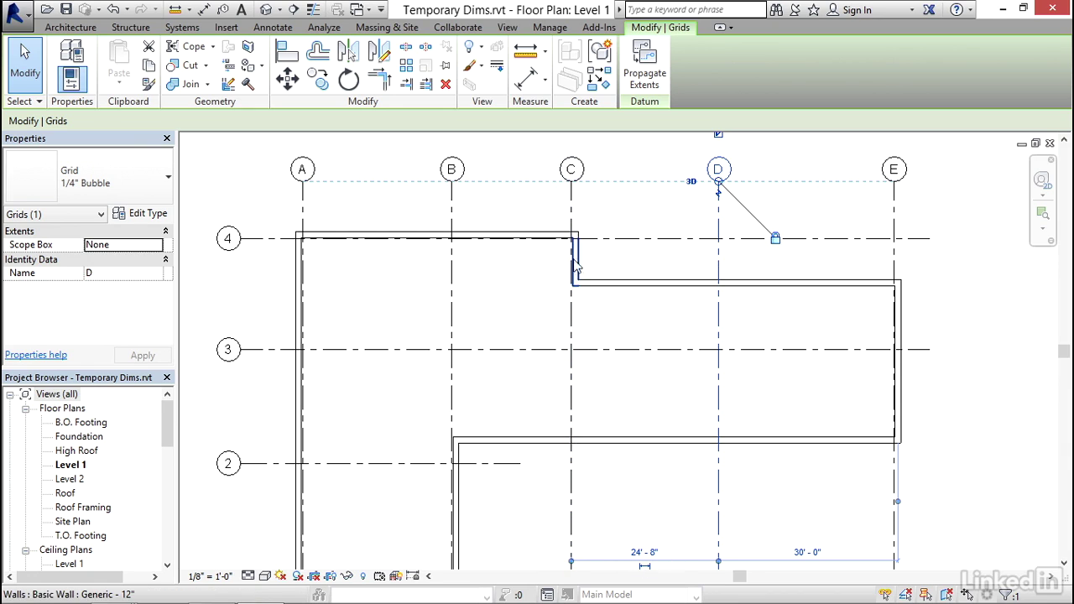
pyautogui.click(644, 551)
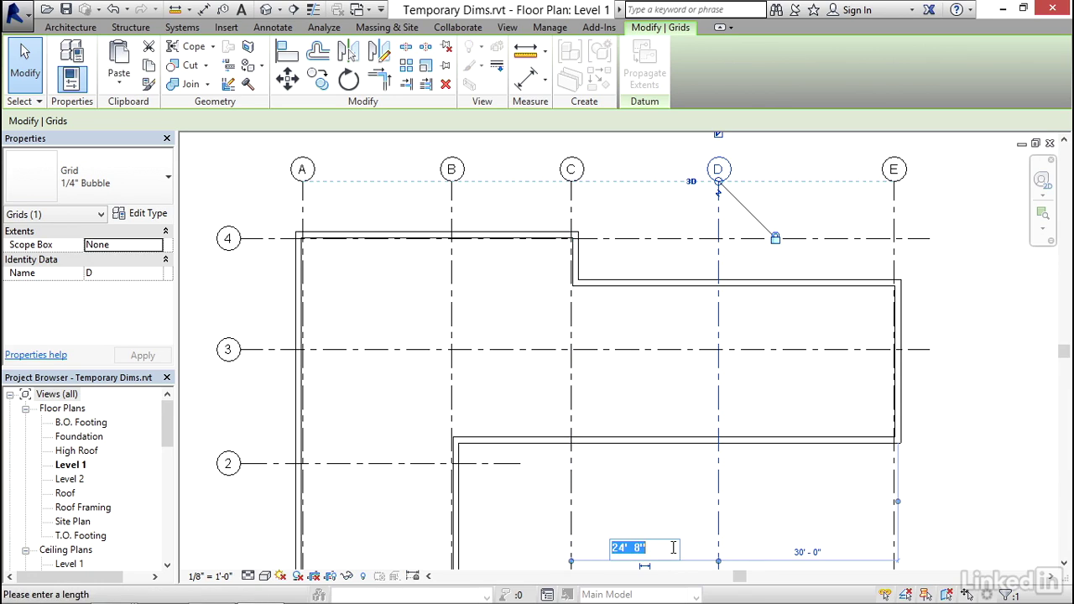
pyautogui.write('31 8')
pyautogui.press('Return')
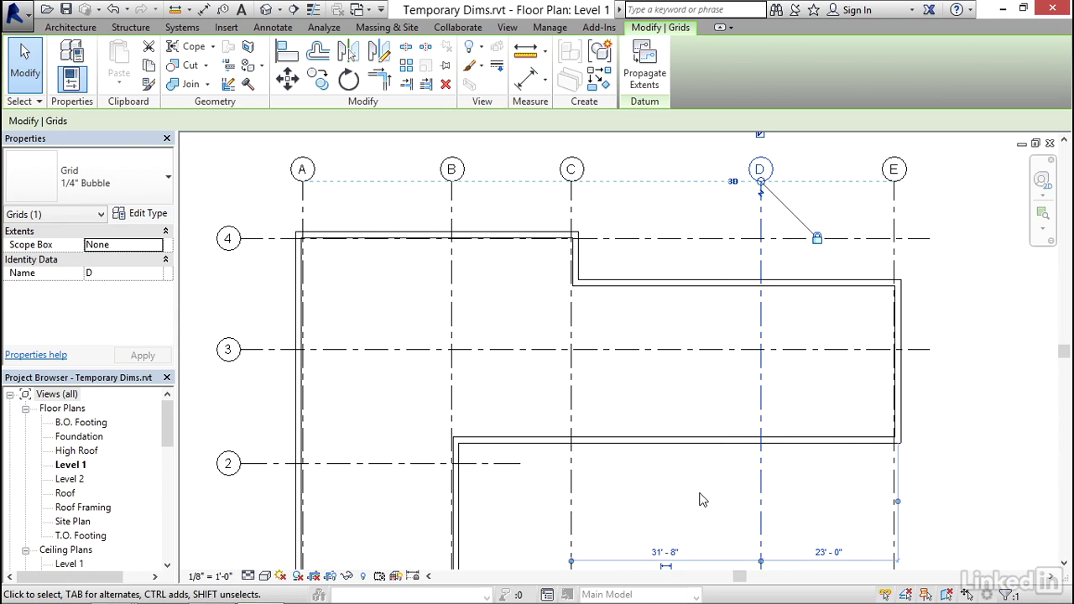